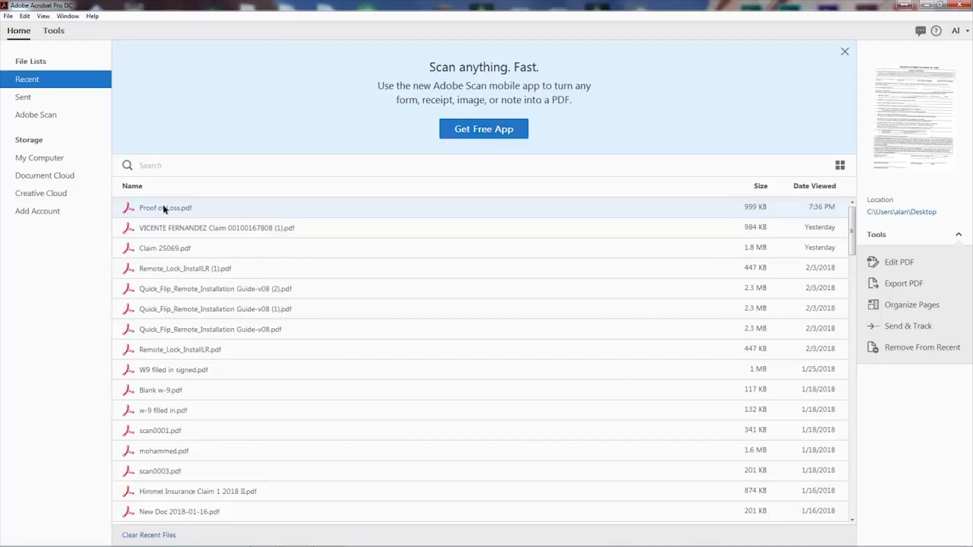
- Open Proof of Loss.pdf from the Recent list and zoom out to fit the whole page
{"action": "double_click", "coordinate": [179, 209]}
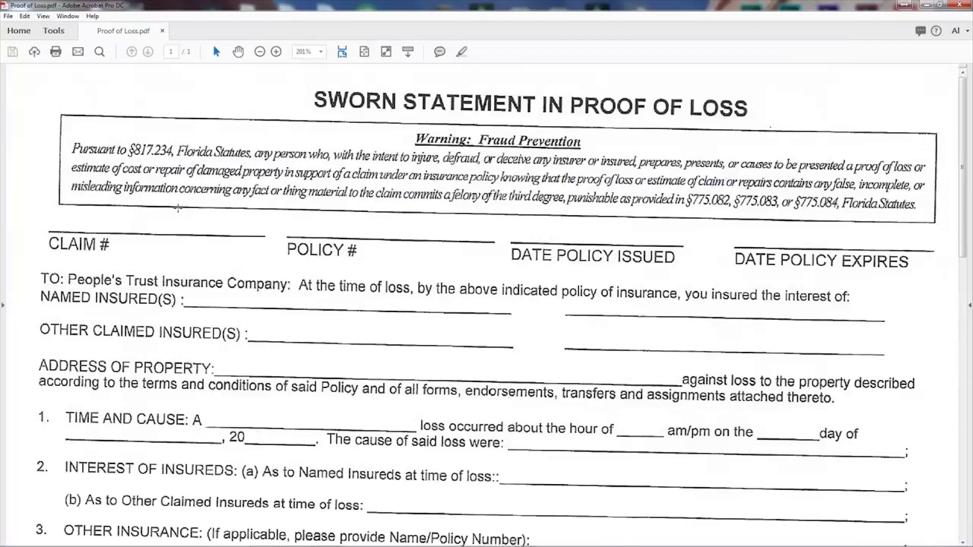
{"action": "left_click", "coordinate": [260, 53]}
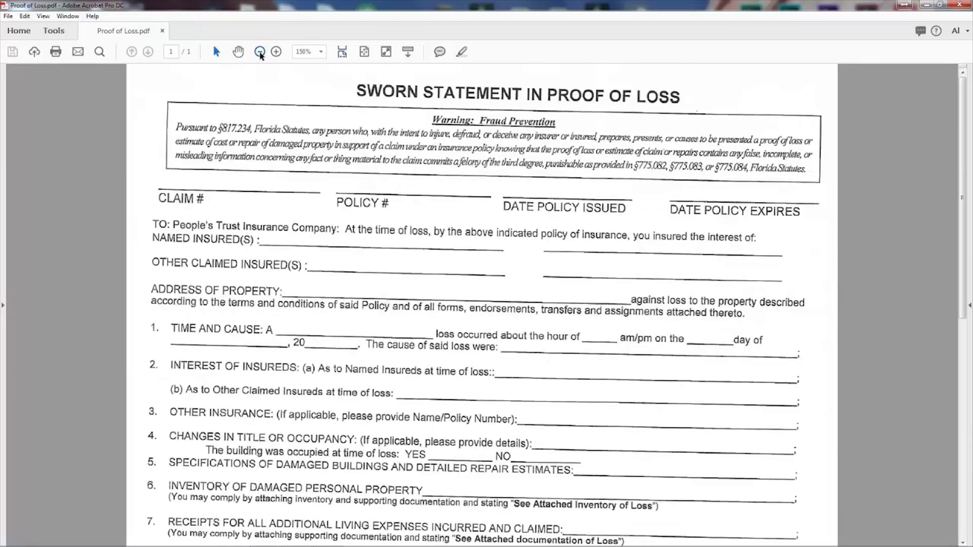
{"action": "left_click", "coordinate": [260, 53]}
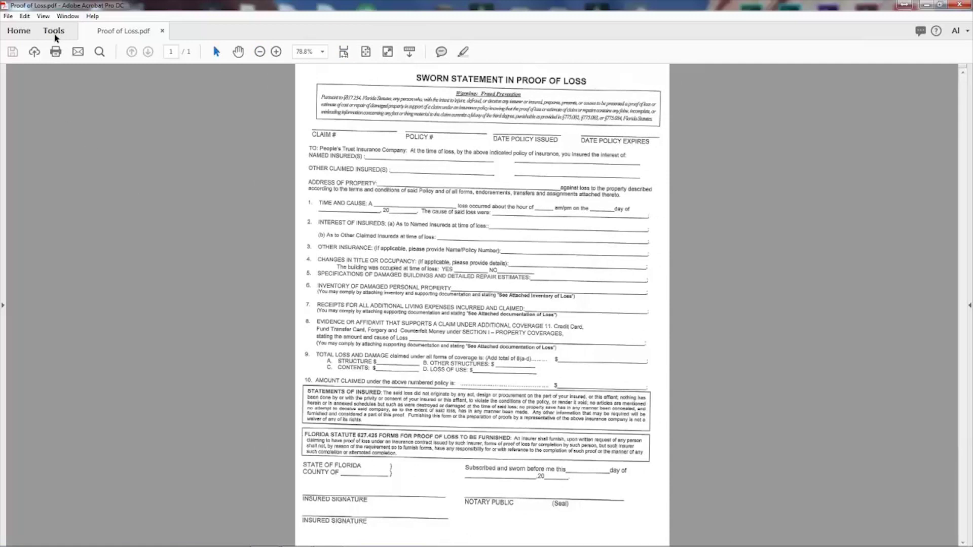
- Show the Tools overview and expand the Optimize PDF choices under Protect & Standardize
{"action": "left_click", "coordinate": [54, 32]}
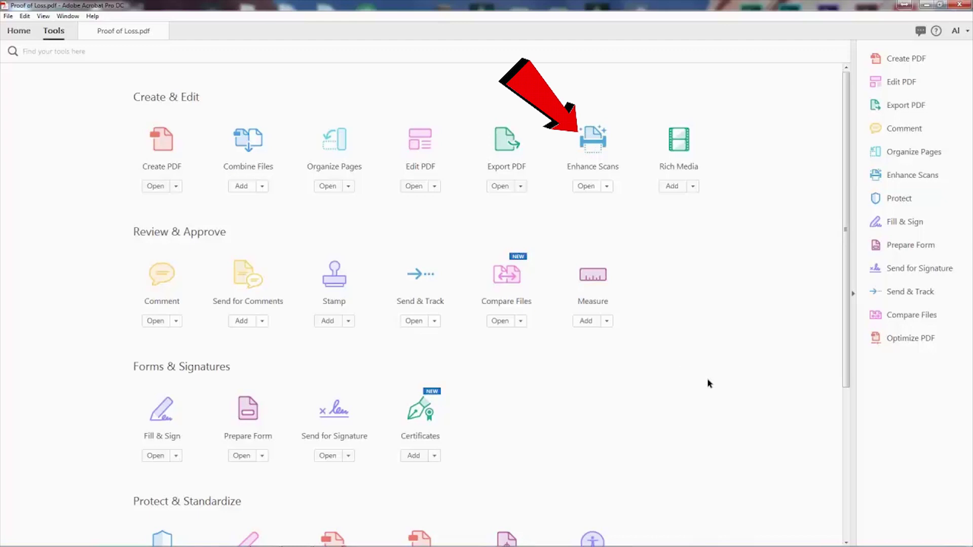
{"action": "scroll", "coordinate": [709, 383], "scroll_direction": "down", "scroll_amount": 1}
{"action": "scroll", "coordinate": [708, 383], "scroll_direction": "down", "scroll_amount": 1}
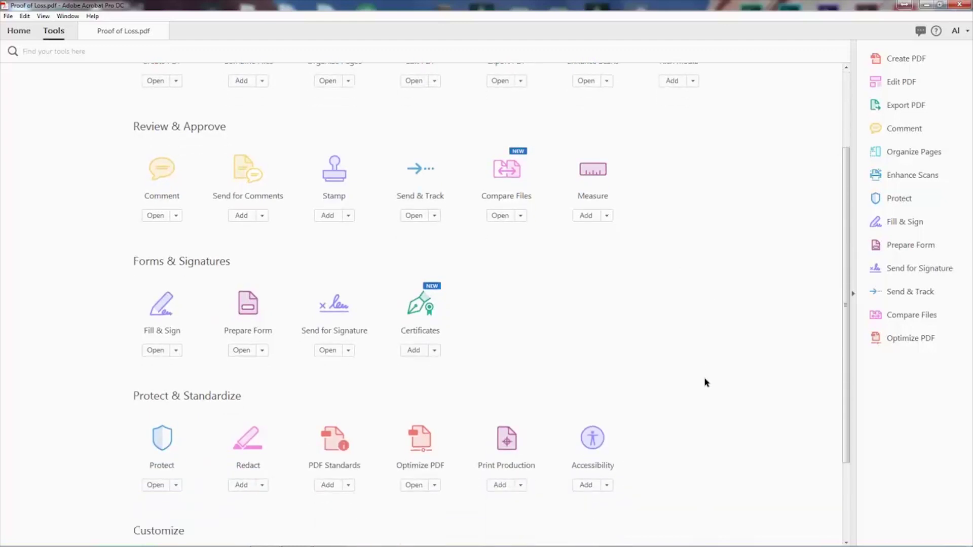
{"action": "scroll", "coordinate": [708, 382], "scroll_direction": "down", "scroll_amount": 1}
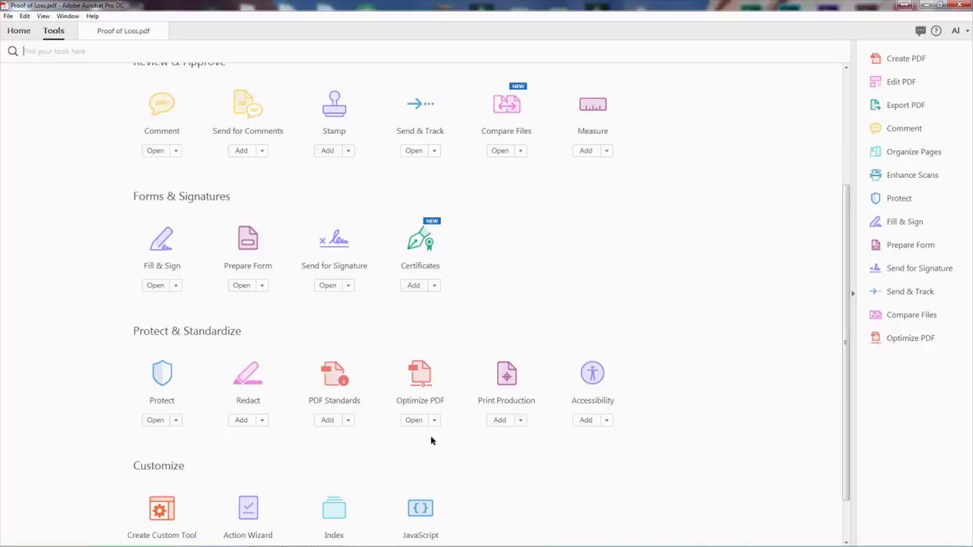
{"action": "scroll", "coordinate": [433, 440], "scroll_direction": "down", "scroll_amount": 1}
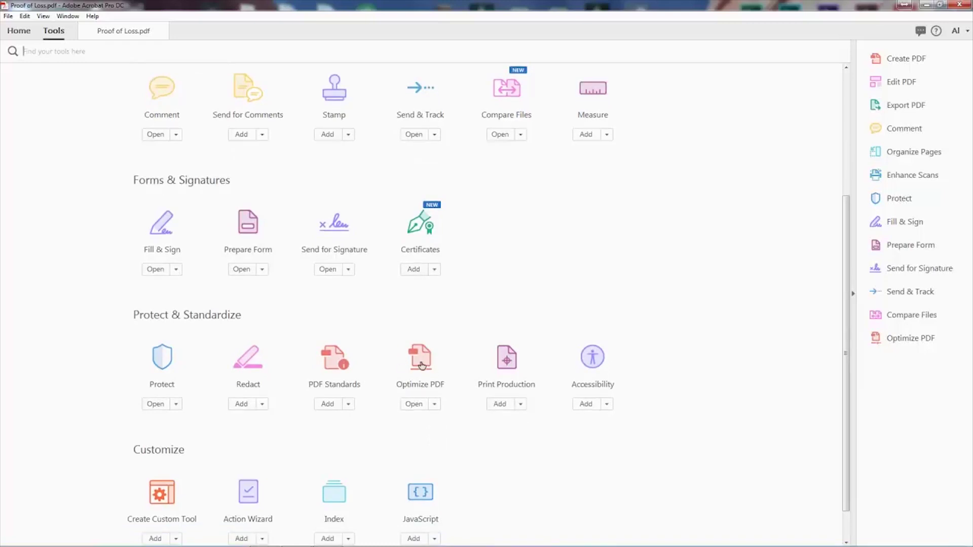
{"action": "left_click", "coordinate": [434, 405]}
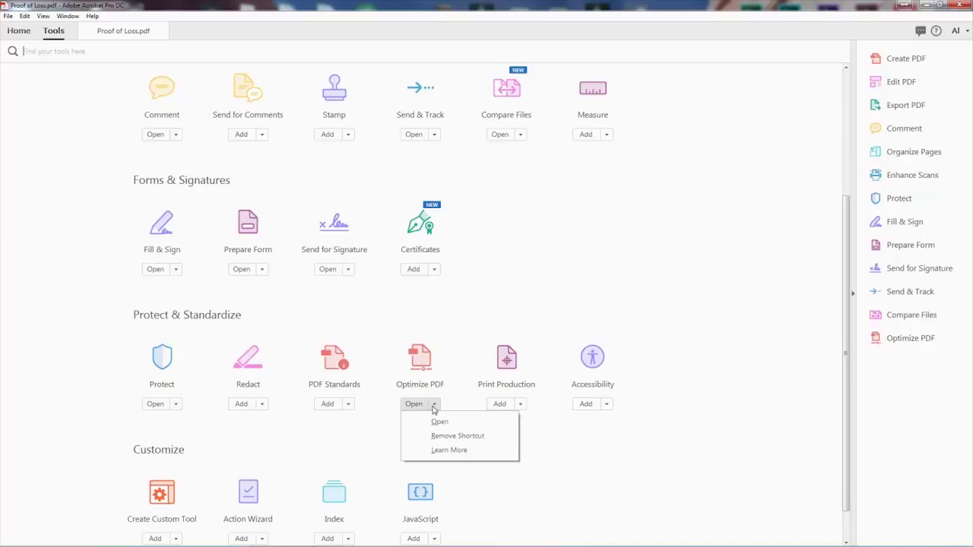
- Run Optimize Scanned Pages with the quality slider nudged toward high quality
{"action": "left_click", "coordinate": [439, 422]}
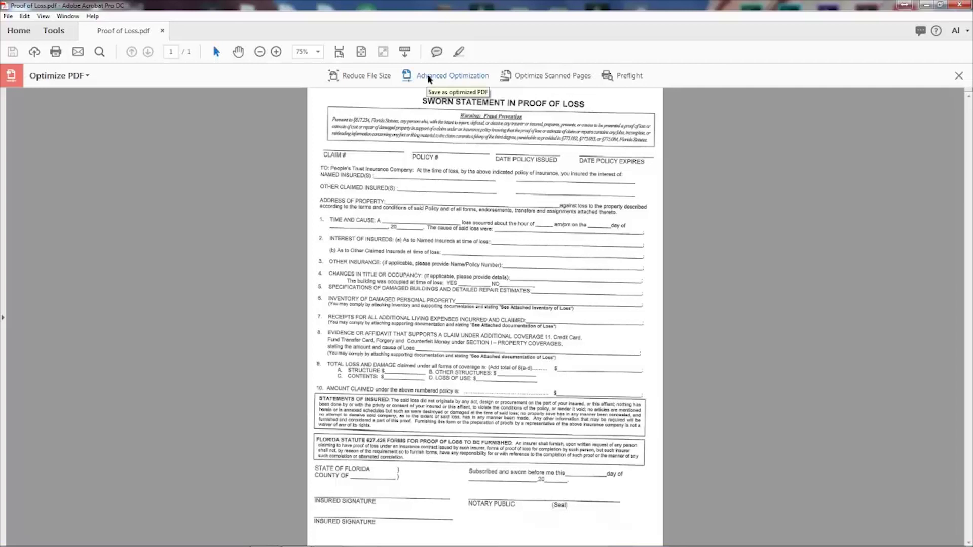
{"action": "left_click", "coordinate": [538, 77]}
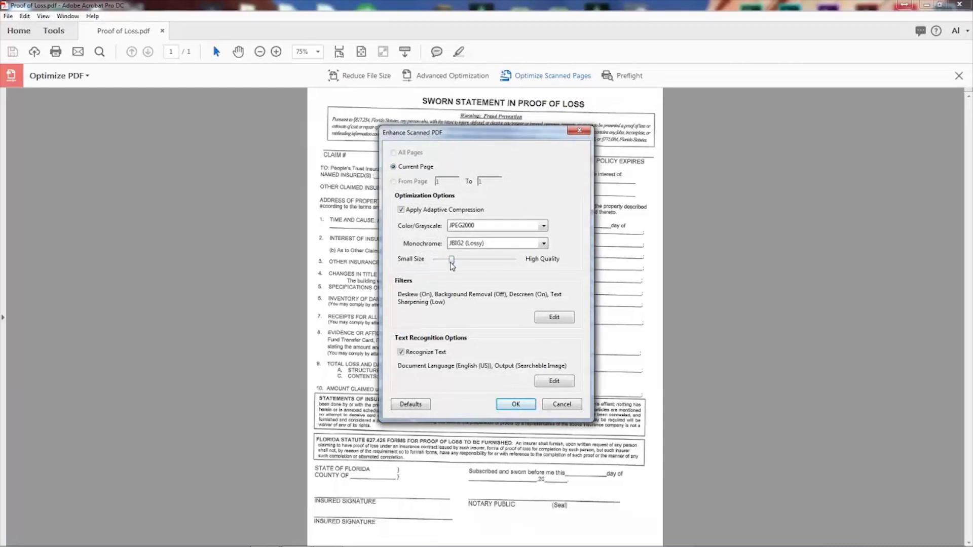
{"action": "left_click_drag", "start_coordinate": [451, 263], "coordinate": [480, 262]}
{"action": "left_click", "coordinate": [515, 405]}
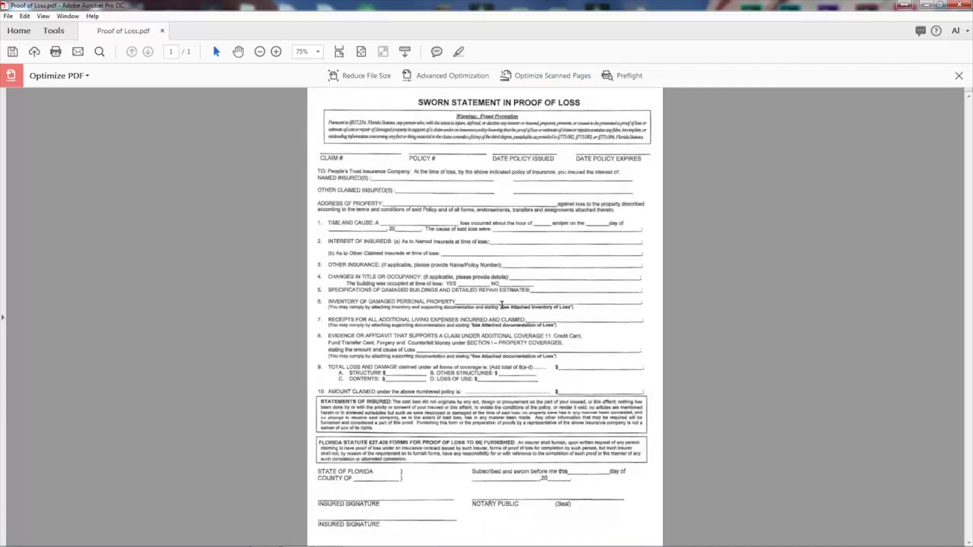
- Discard the optimization without saving and reopen Proof of Loss.pdf zoomed out to the full page
{"action": "left_click", "coordinate": [959, 77]}
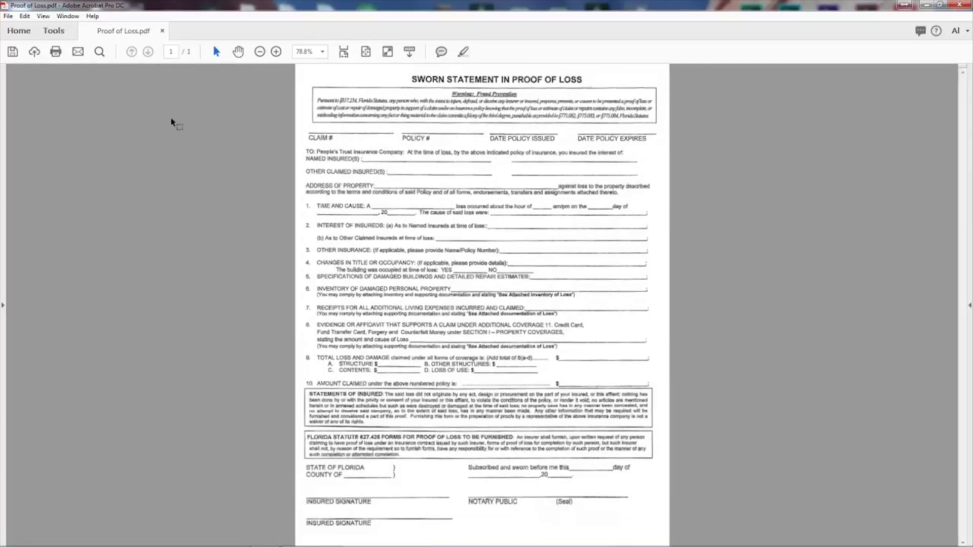
{"action": "left_click", "coordinate": [162, 30]}
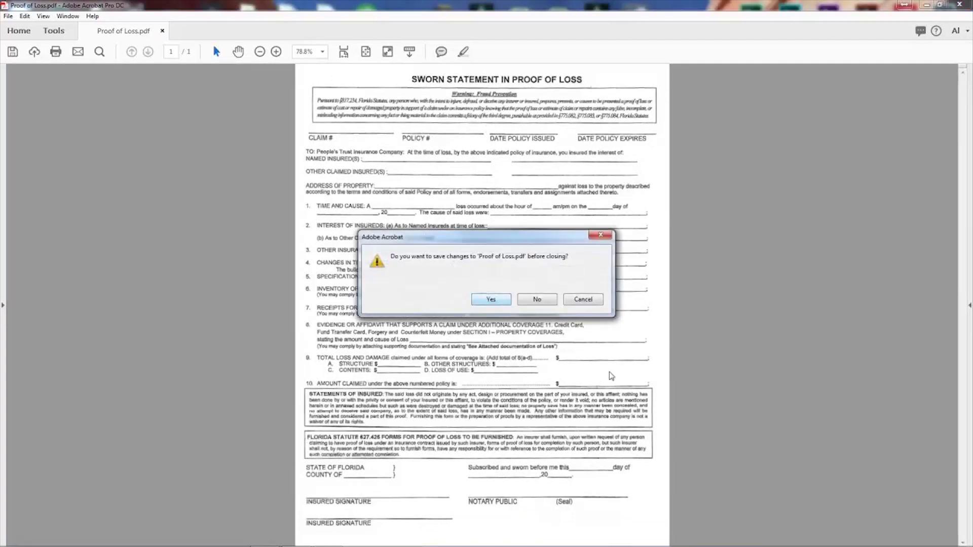
{"action": "left_click", "coordinate": [537, 299]}
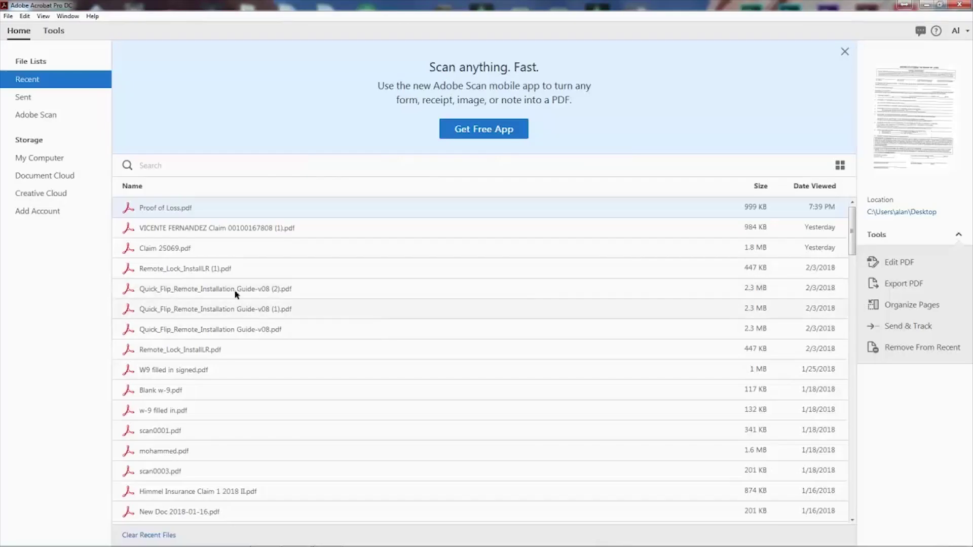
{"action": "double_click", "coordinate": [172, 209]}
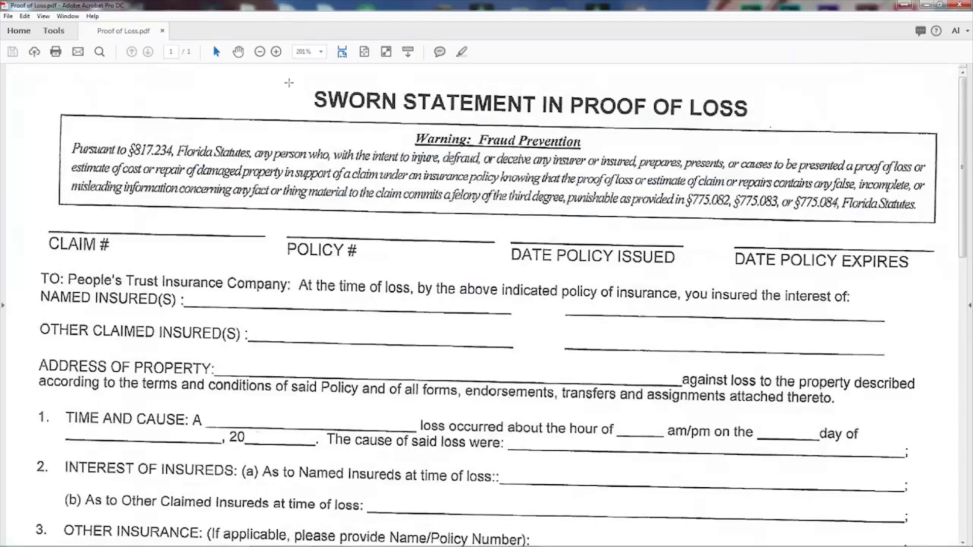
{"action": "left_click", "coordinate": [260, 52]}
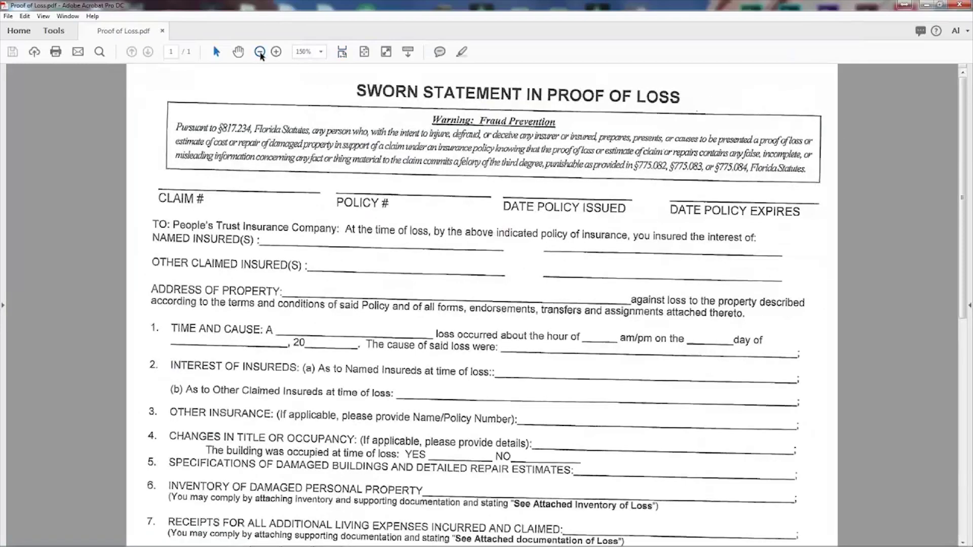
{"action": "left_click", "coordinate": [260, 53]}
{"action": "left_click", "coordinate": [260, 53]}
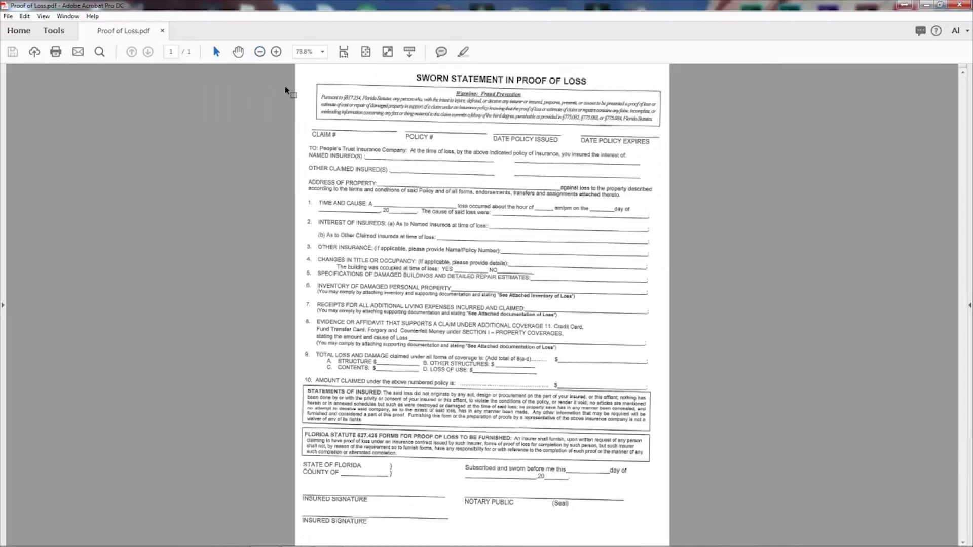
- Open the Enhance Scans tool from the Tools overview
{"action": "left_click", "coordinate": [54, 31]}
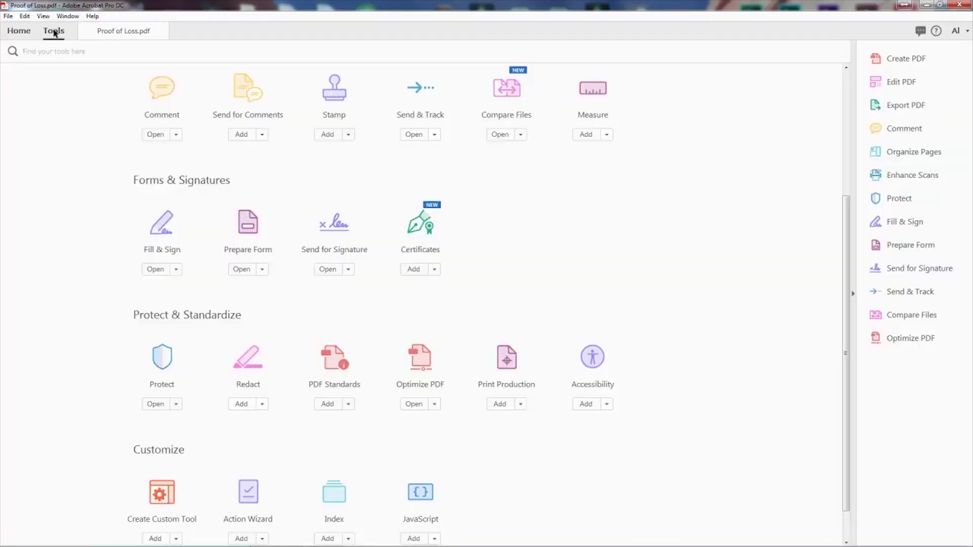
{"action": "scroll", "coordinate": [638, 243], "scroll_direction": "up", "scroll_amount": 3}
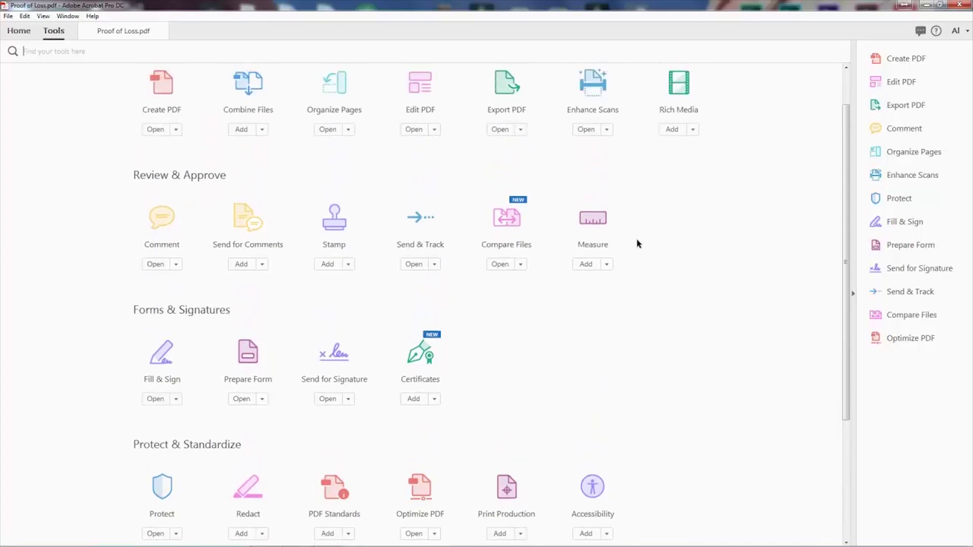
{"action": "scroll", "coordinate": [633, 238], "scroll_direction": "up", "scroll_amount": 2}
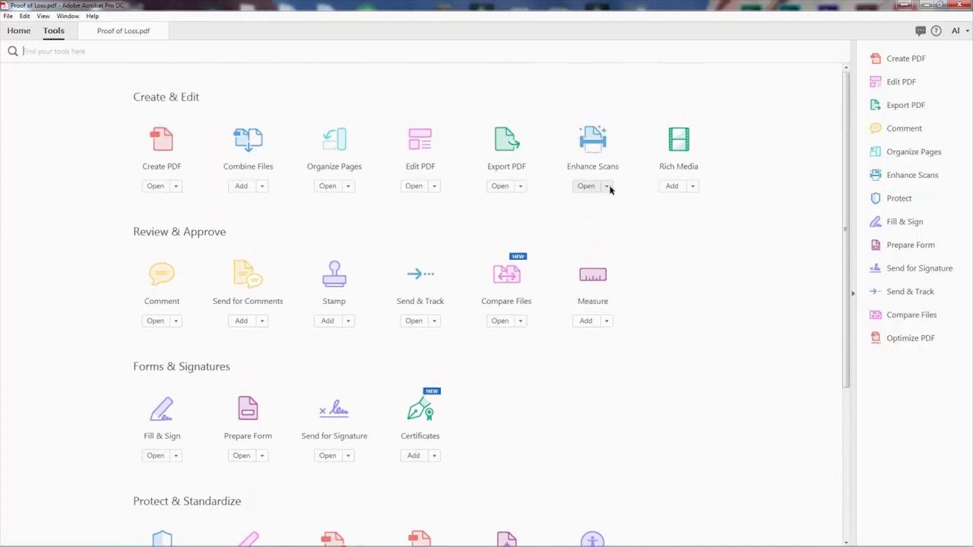
{"action": "left_click", "coordinate": [606, 187]}
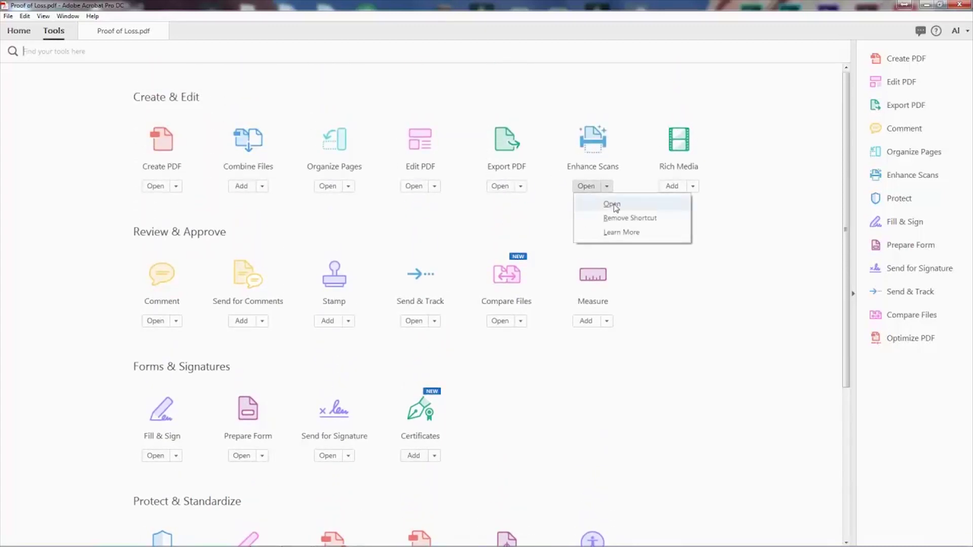
{"action": "left_click", "coordinate": [613, 205]}
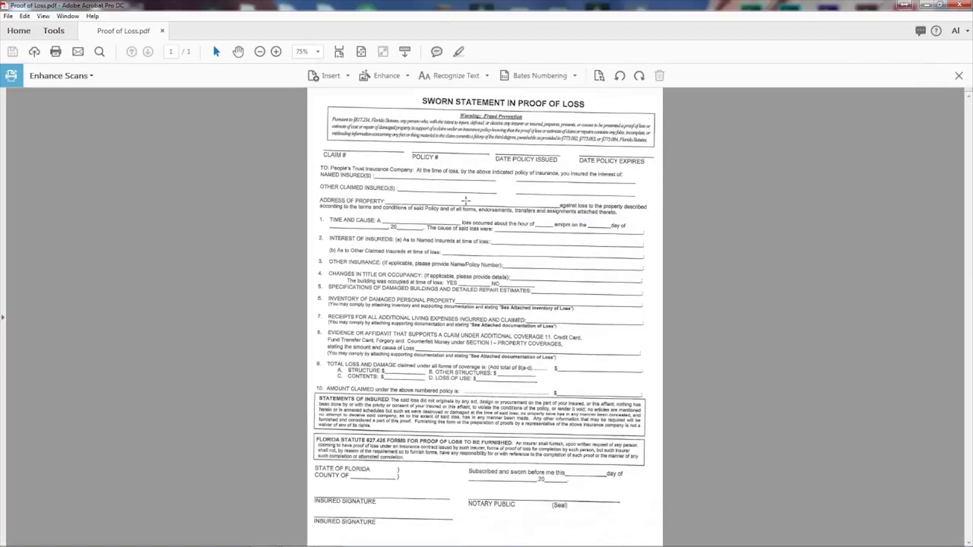
- Run Recognize Text In This File to OCR and straighten the form page
{"action": "left_click", "coordinate": [448, 80]}
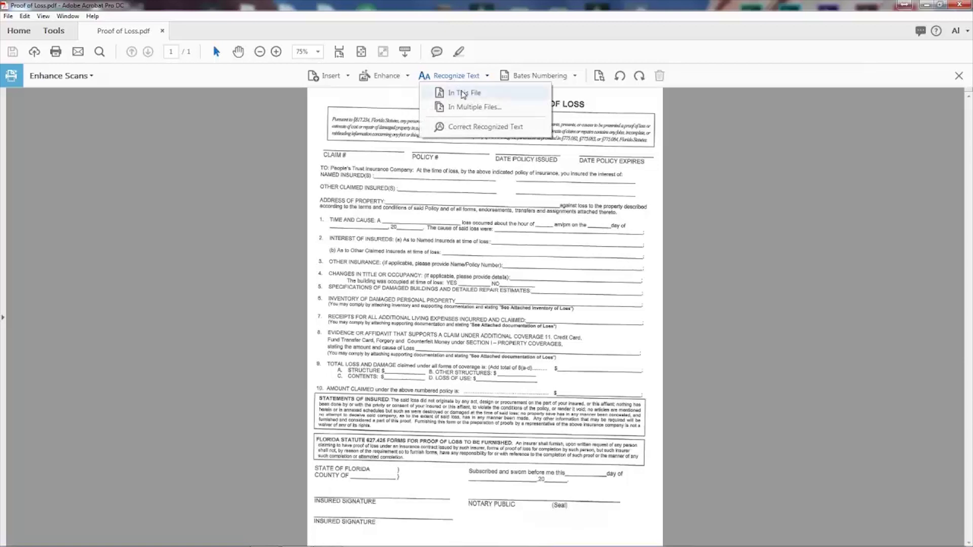
{"action": "left_click", "coordinate": [463, 94]}
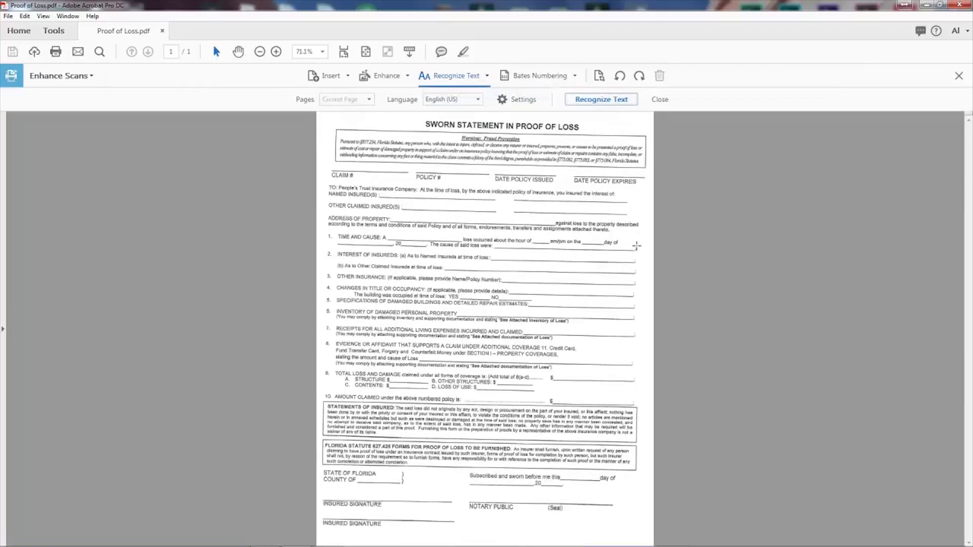
{"action": "left_click", "coordinate": [598, 101]}
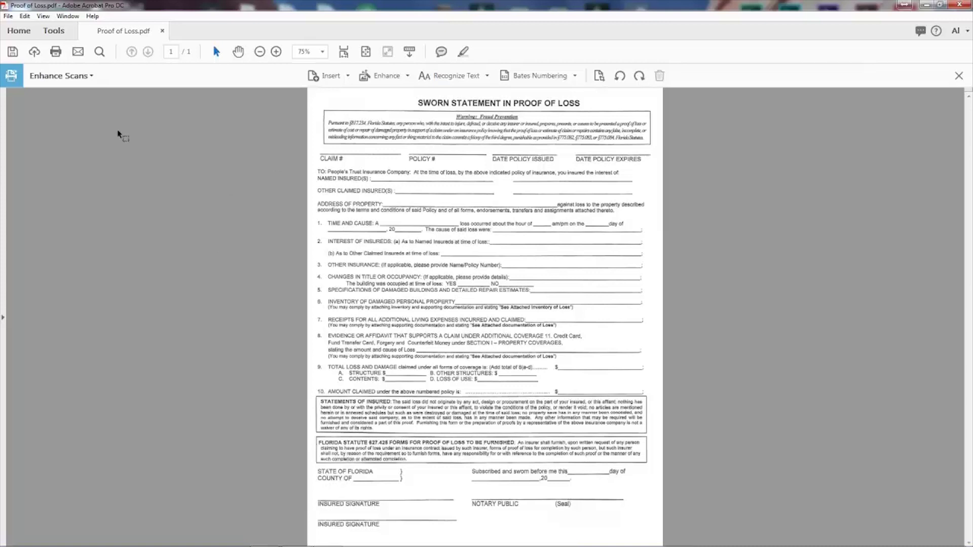
- Print the straightened Proof of Loss form through File > Print
{"action": "left_click", "coordinate": [8, 17]}
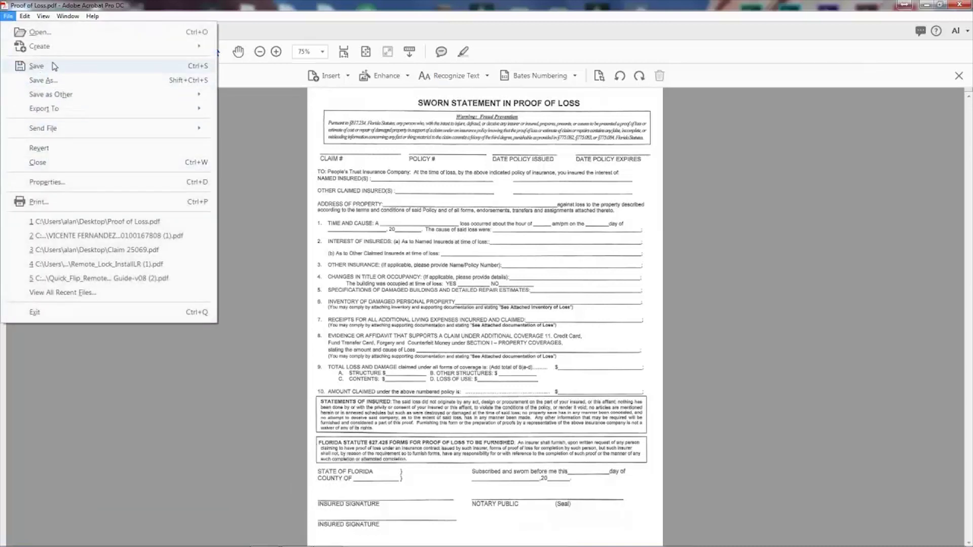
{"action": "left_click", "coordinate": [75, 203]}
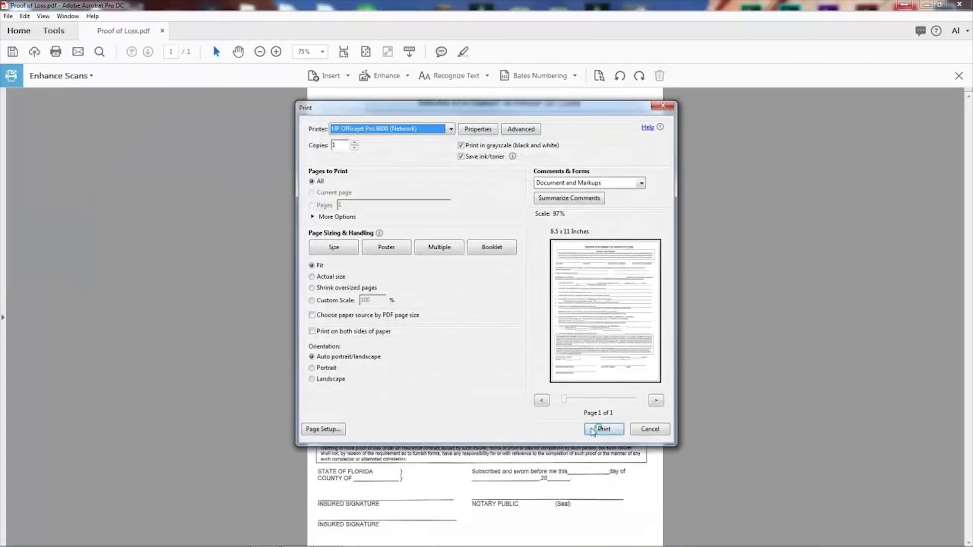
{"action": "left_click", "coordinate": [603, 429]}
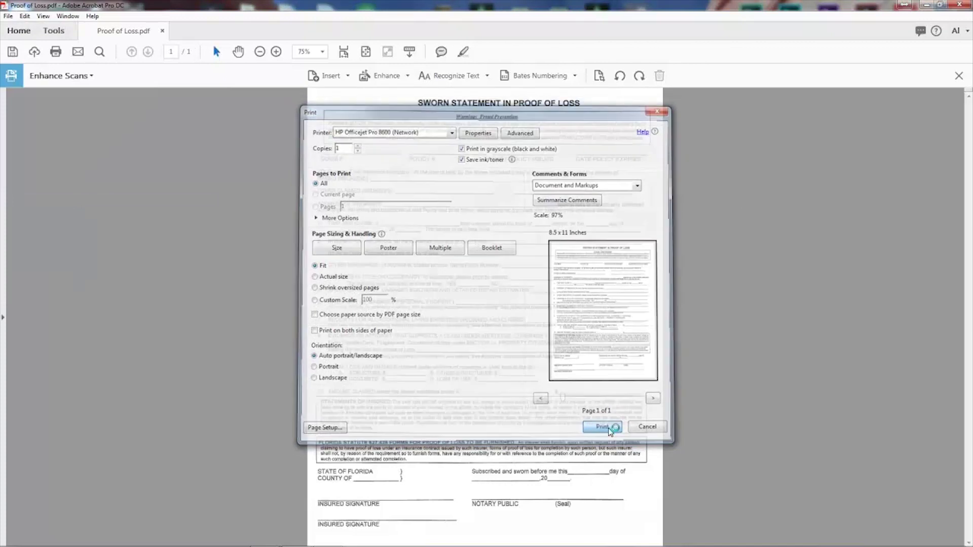